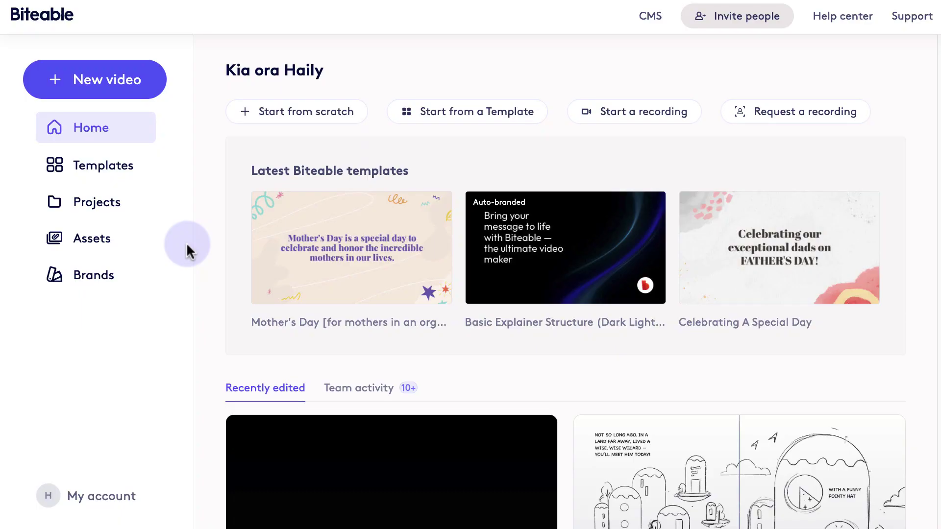
Step: Open the template gallery and browse the Video Assistant use-case list
click(103, 165)
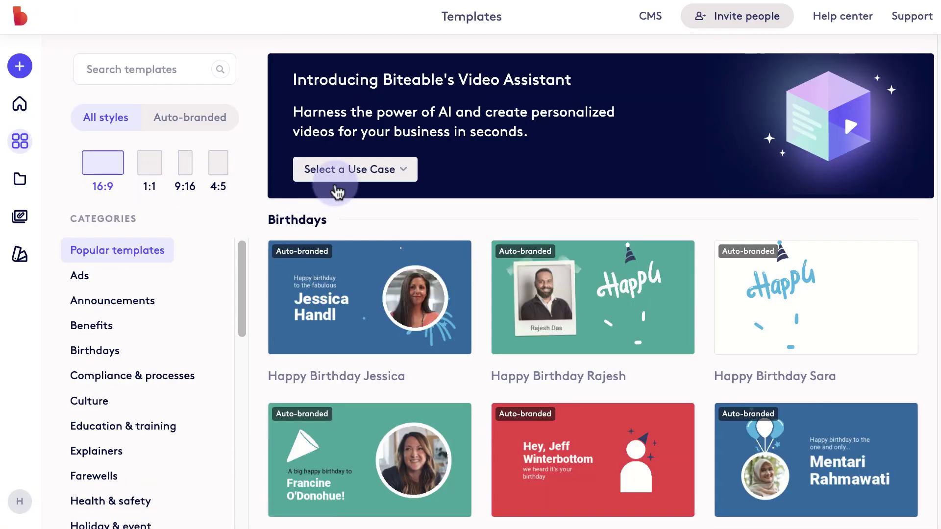
click(353, 170)
scroll(401, 324, down, 2)
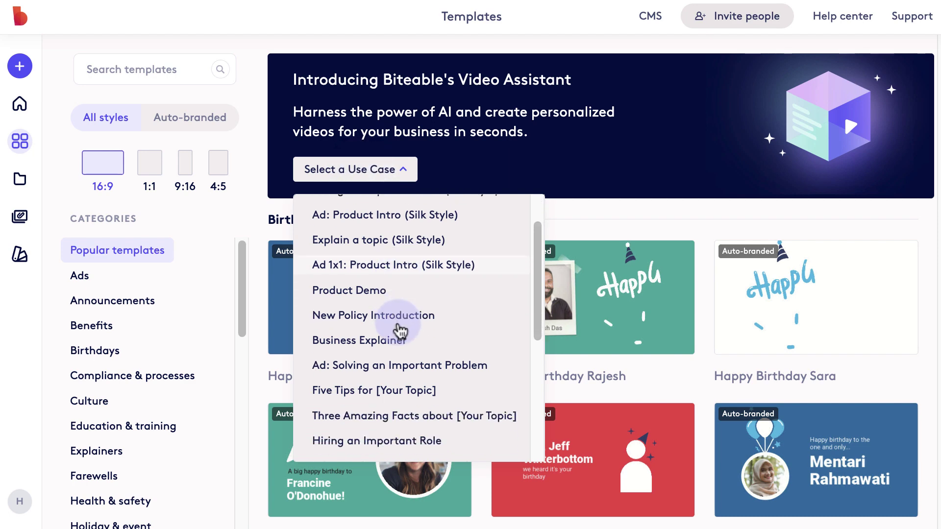
scroll(400, 329, down, 2)
scroll(401, 329, down, 2)
scroll(401, 330, down, 2)
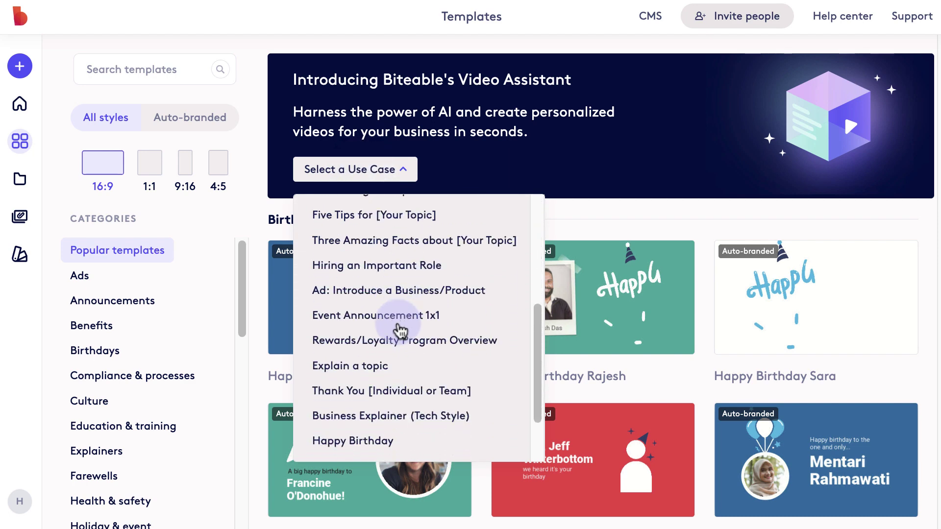
Step: Generate an Event Announcement 1x1 for Haily's Birthday Bash, June 28th 8pm, with pizza, drinks, games
click(401, 320)
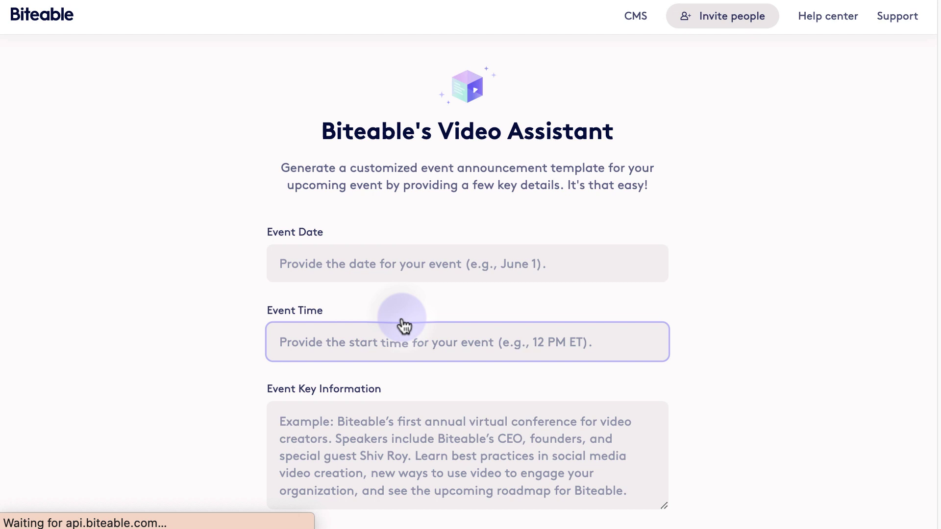
click(397, 272)
text(June 28th)
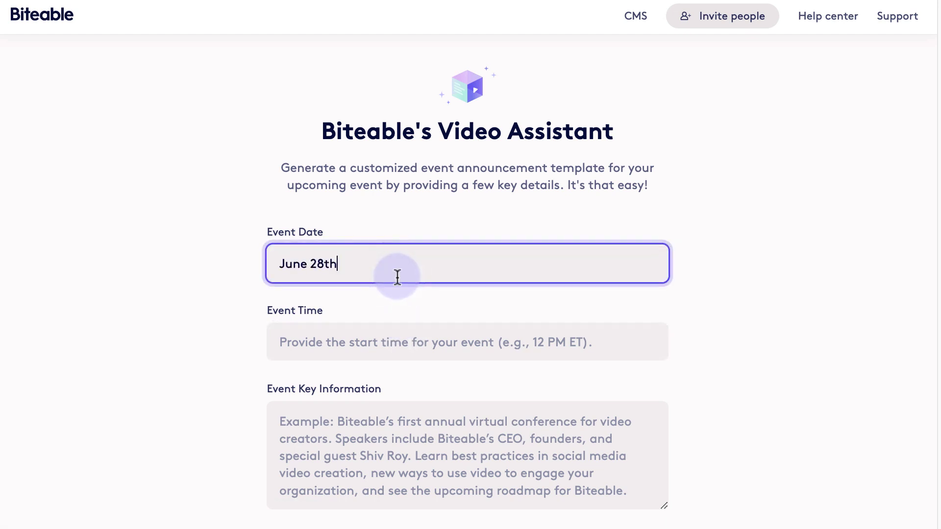
click(397, 342)
text(8pm)
click(397, 441)
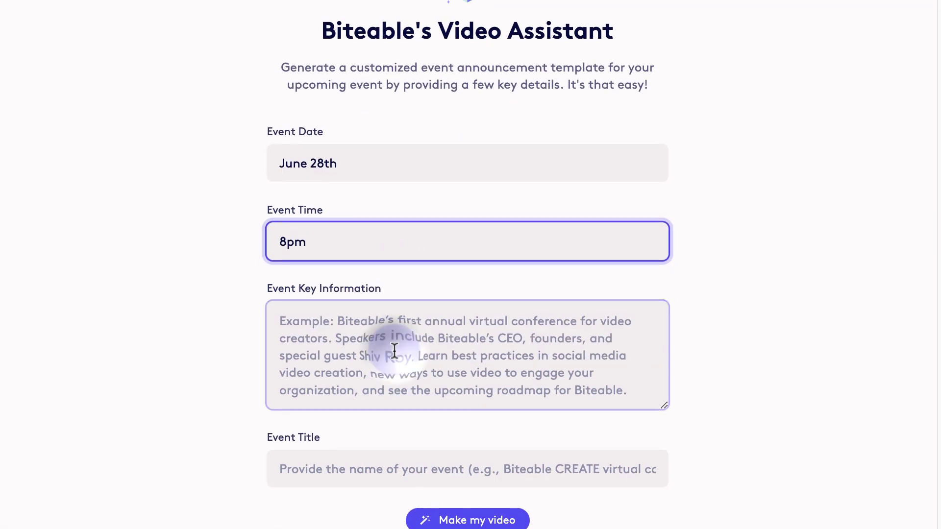
text(Everyone is invited to Haily's Birthday Bash! We'll have pizza, drinks,)
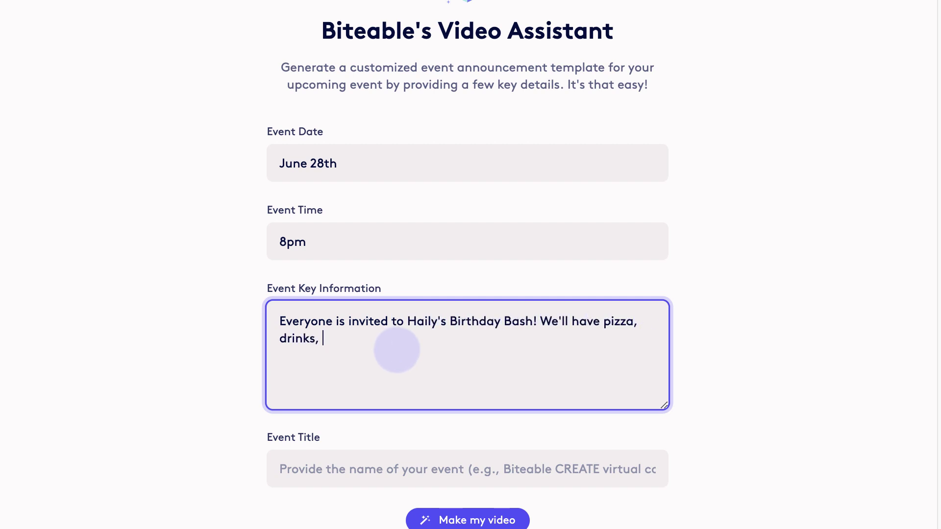
text(and games.)
click(366, 468)
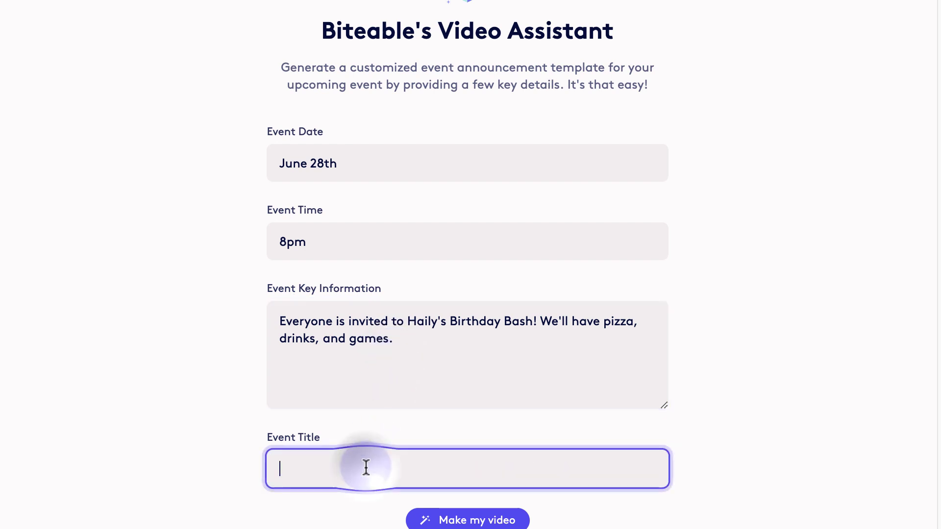
text(Haily's Birthday Bash)
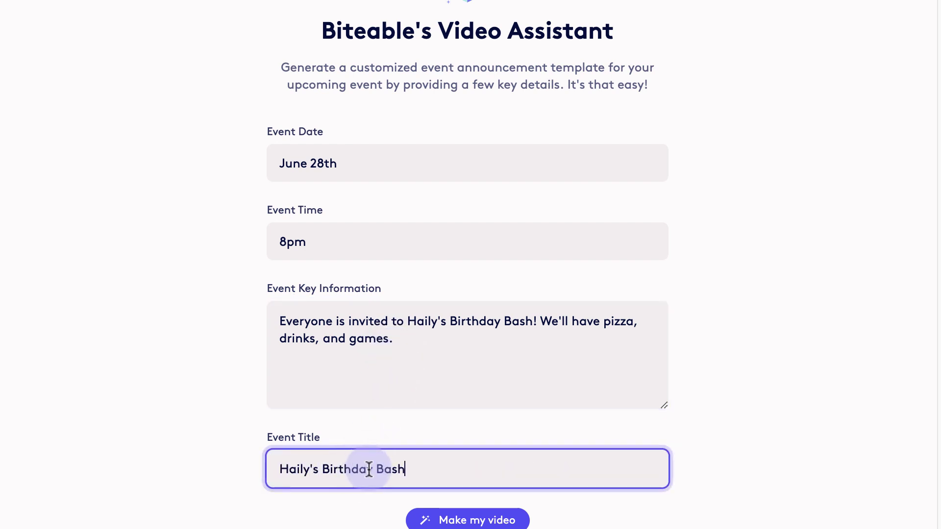
click(467, 520)
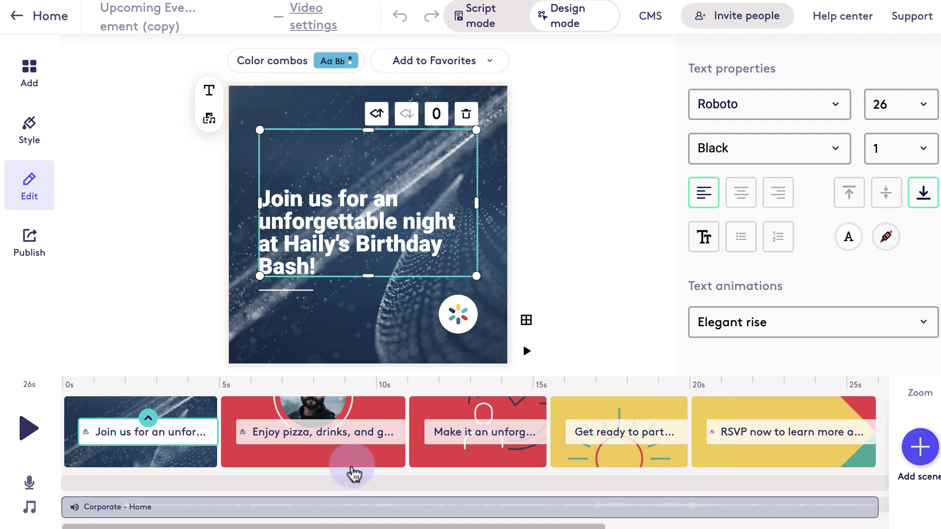
Step: Select the portrait photo in the second scene about pizza, drinks and games
click(353, 460)
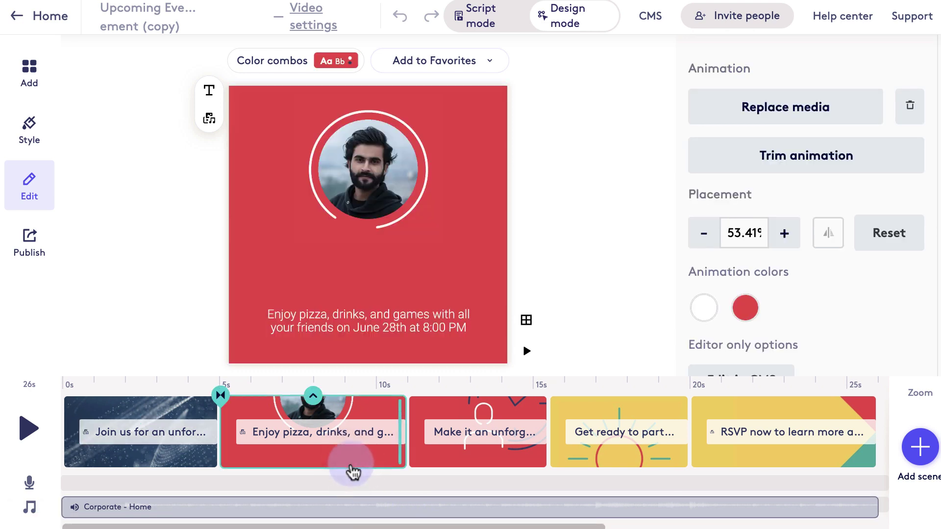
click(366, 170)
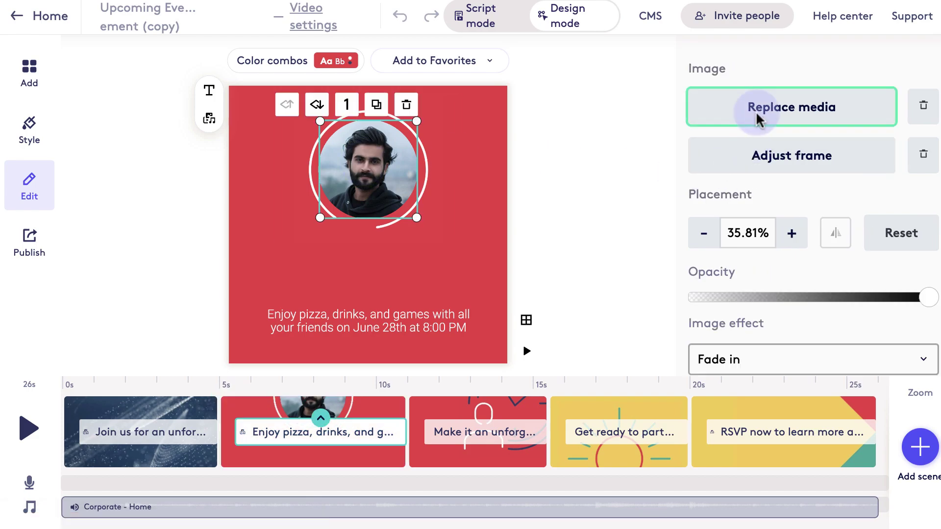
Step: Swap the portrait for the stock video of a layered cake slice, found by searching 'cake'
click(785, 106)
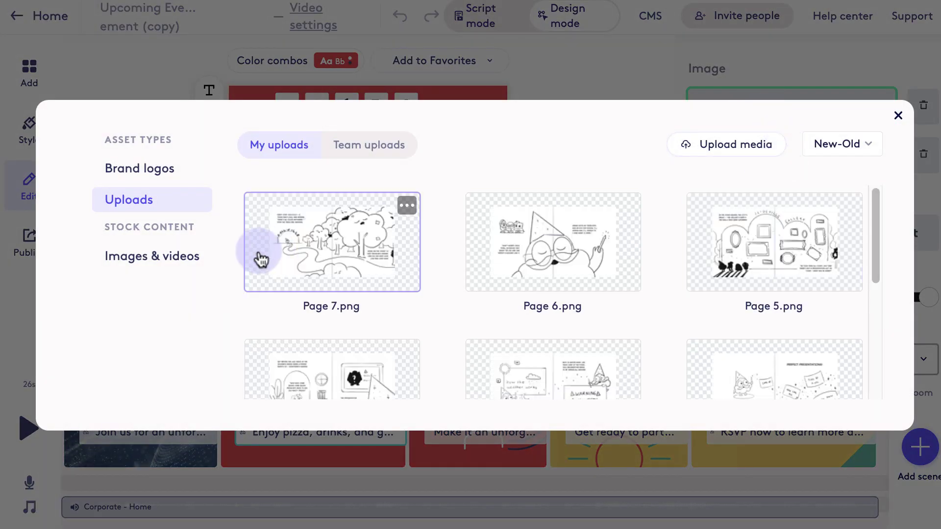
click(161, 262)
click(765, 147)
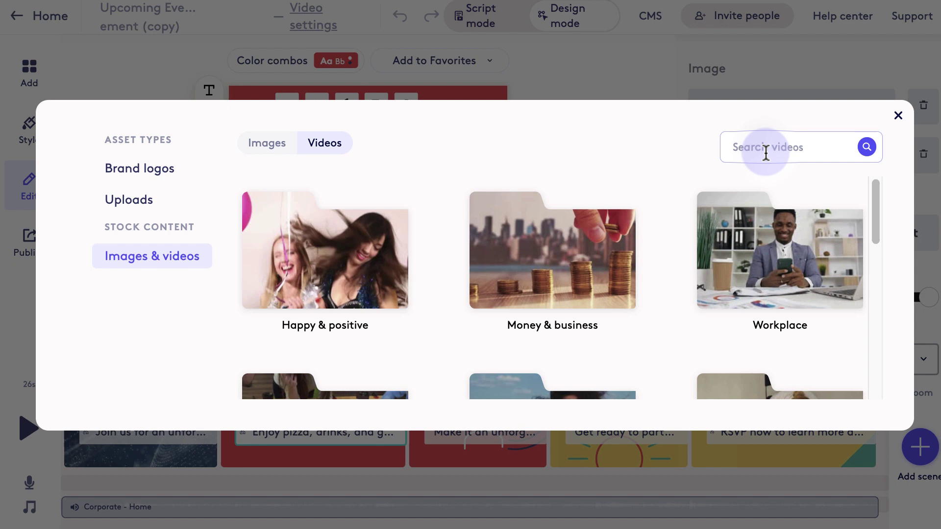
text(cake)
key(Return)
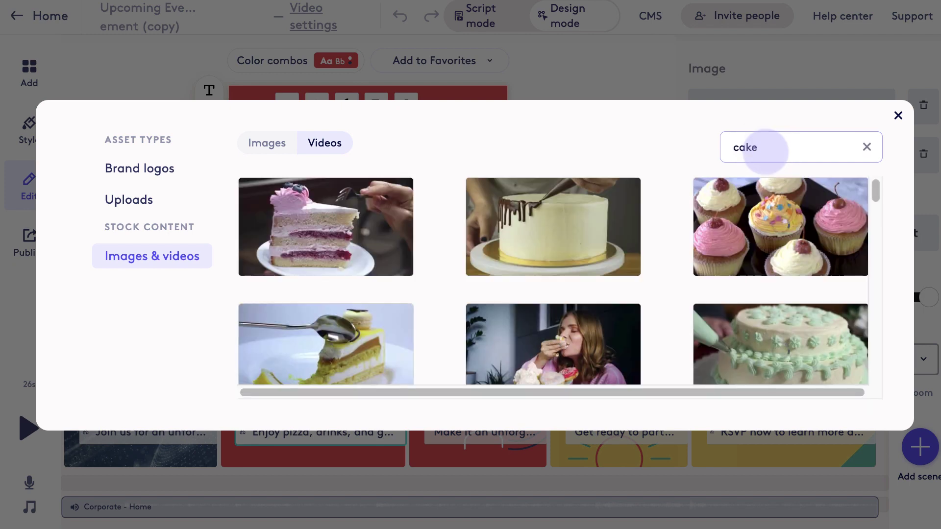
mouse_move(326, 227)
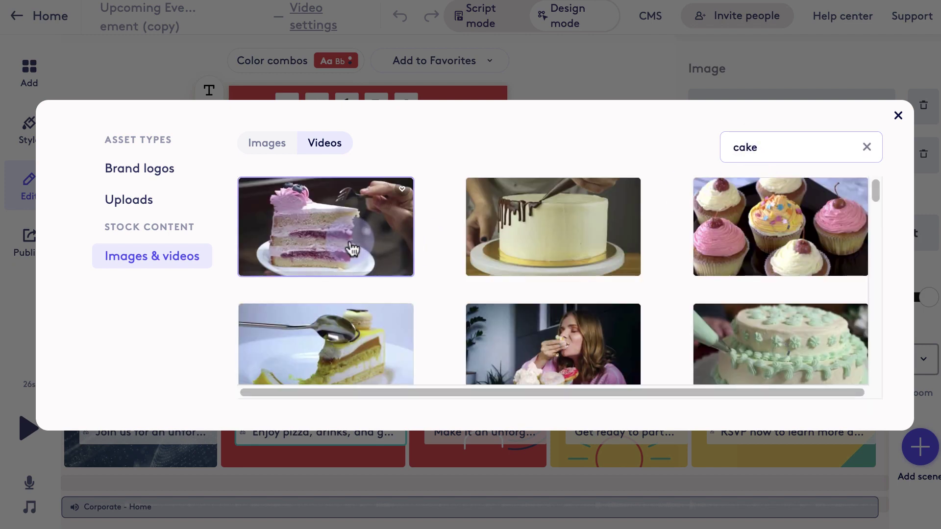
click(349, 242)
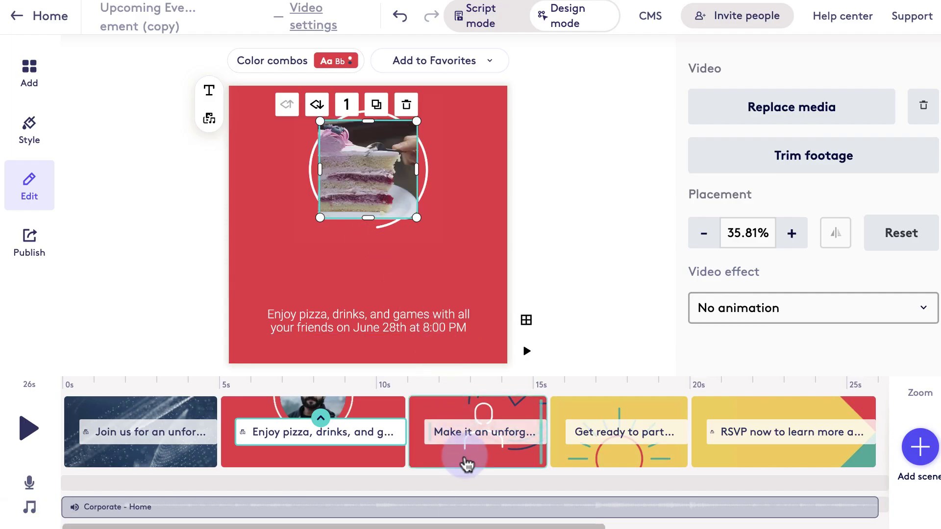
Step: Step through scenes 3 and 4, dismissing Voice-overs unchanged, and open the final RSVP scene
click(463, 450)
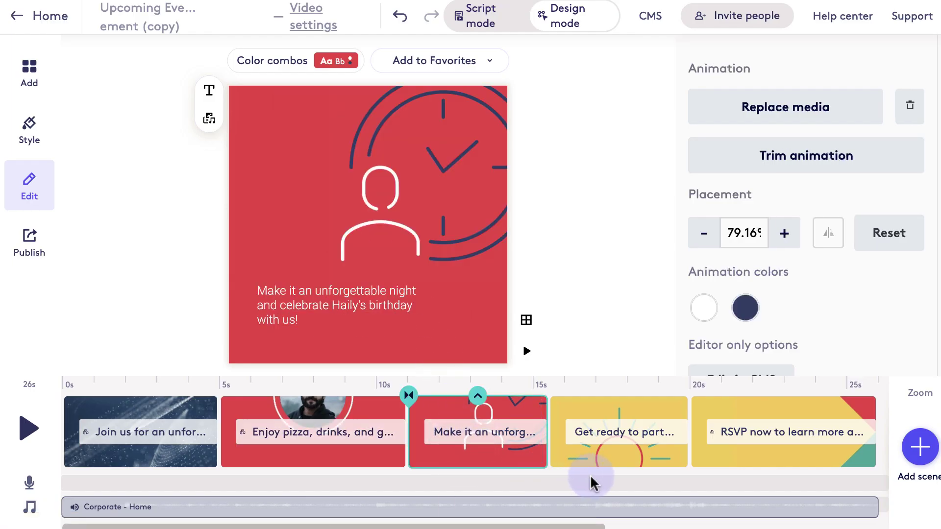
click(616, 484)
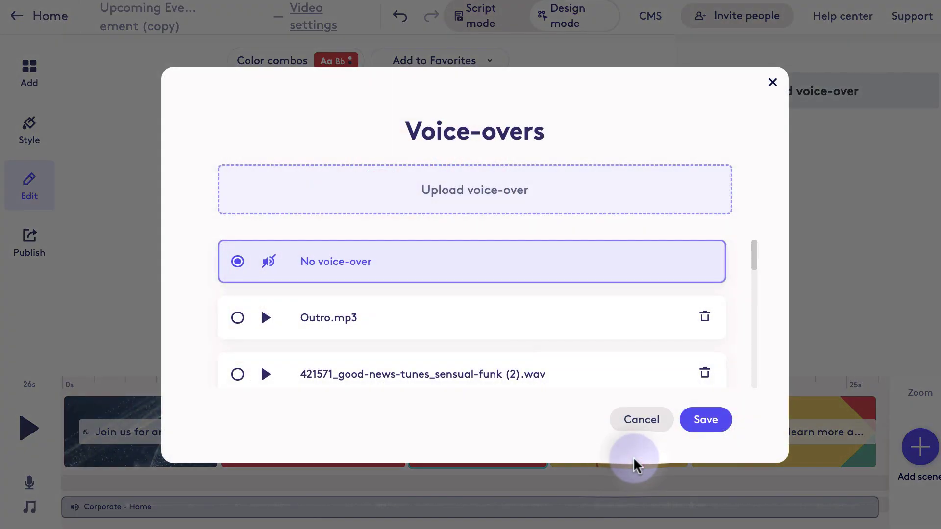
click(640, 419)
click(646, 439)
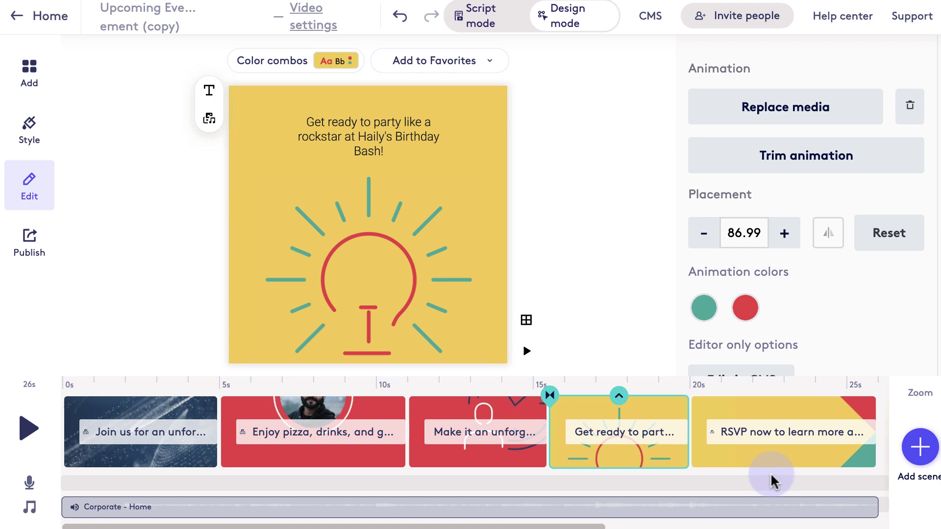
click(793, 463)
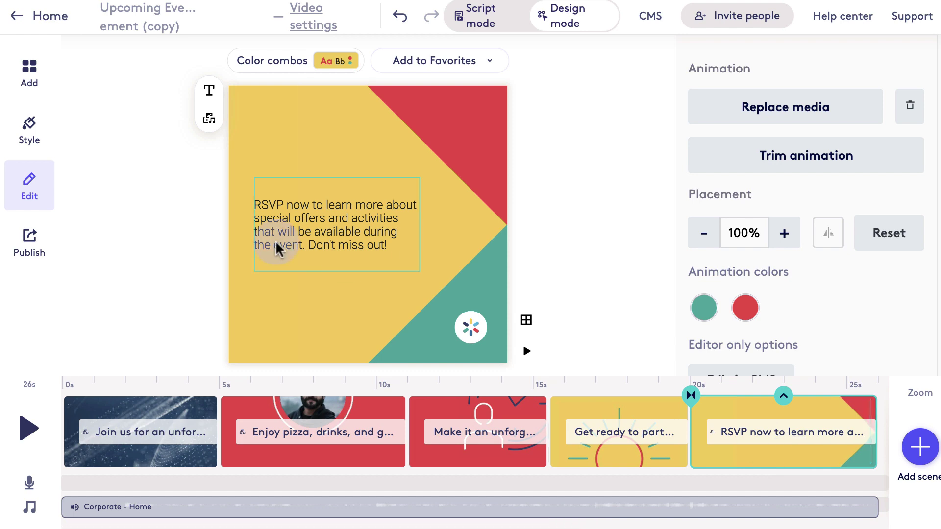
Step: Replace the final scene's RSVP message with 'RSVP now!'
click(303, 232)
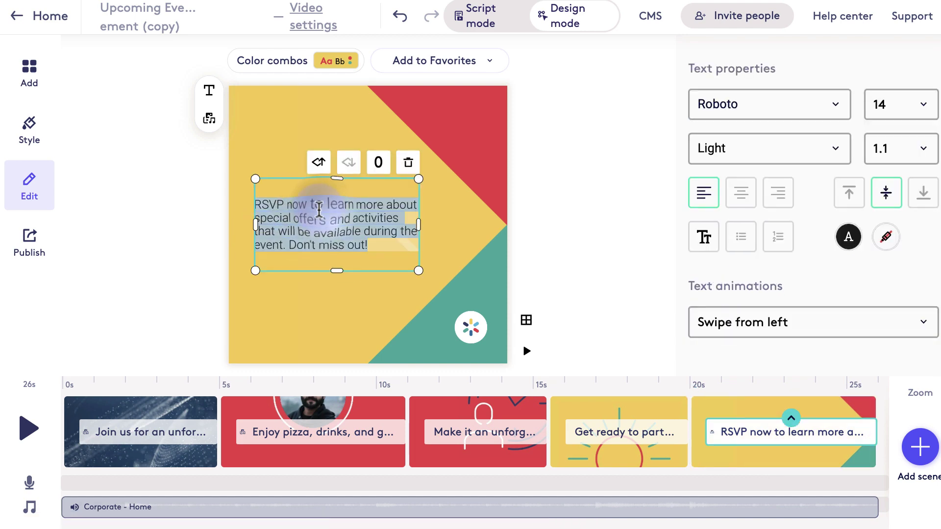
click(311, 206)
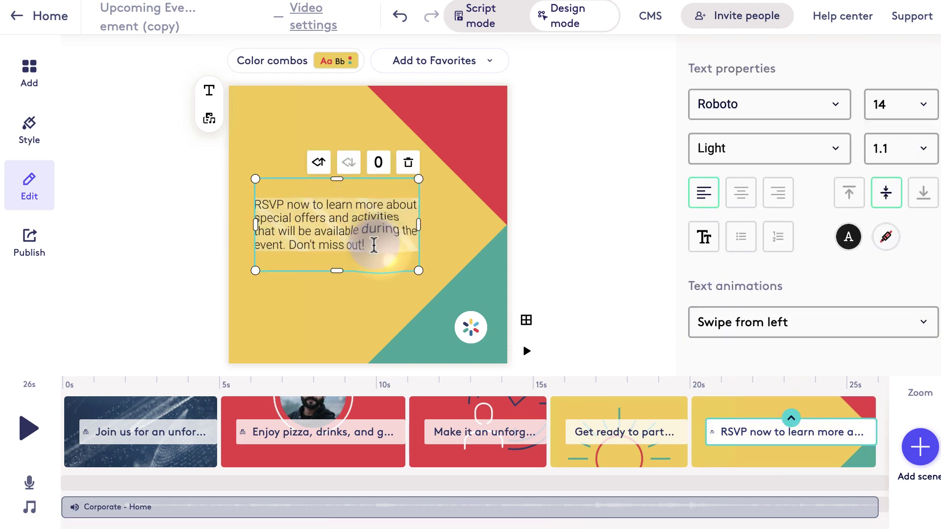
drag(376, 245, 322, 204)
text(RSVP now!)
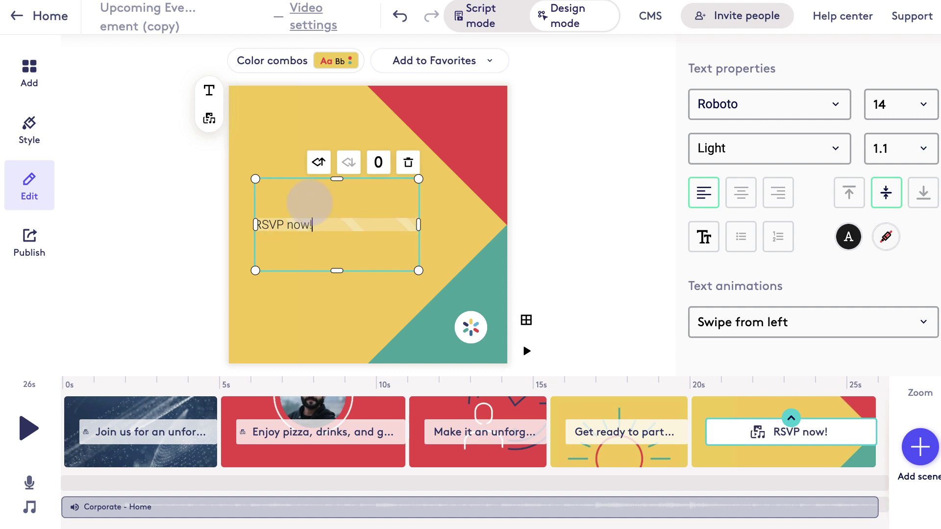
click(328, 305)
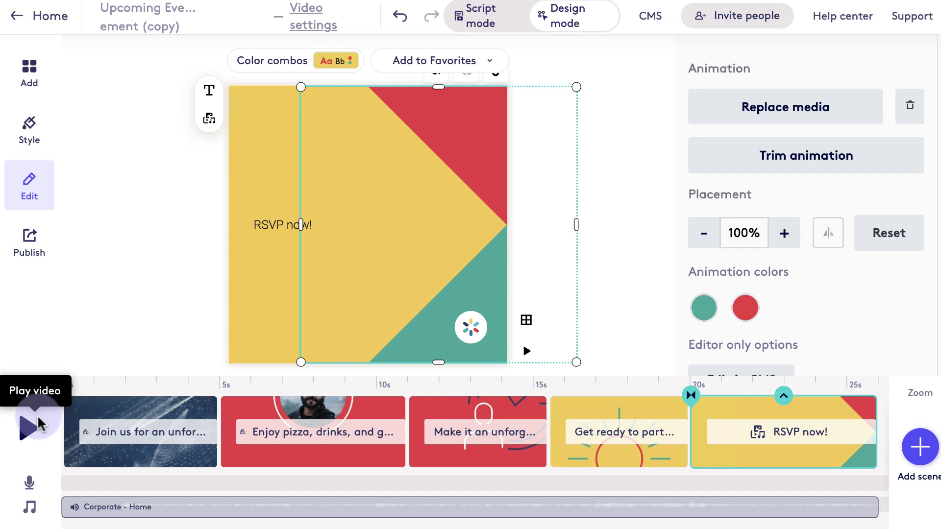
Step: Build the birthday video in HD 1080p from the Publish page
click(29, 252)
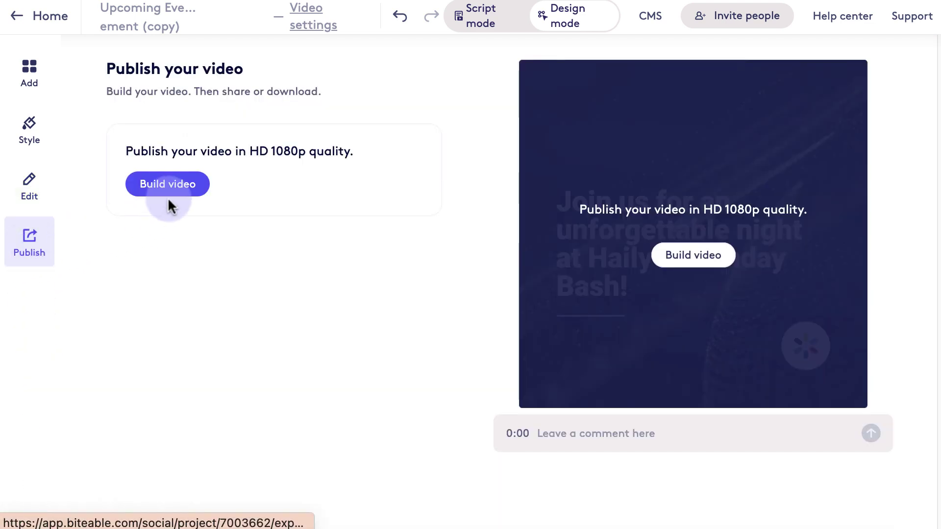
click(175, 184)
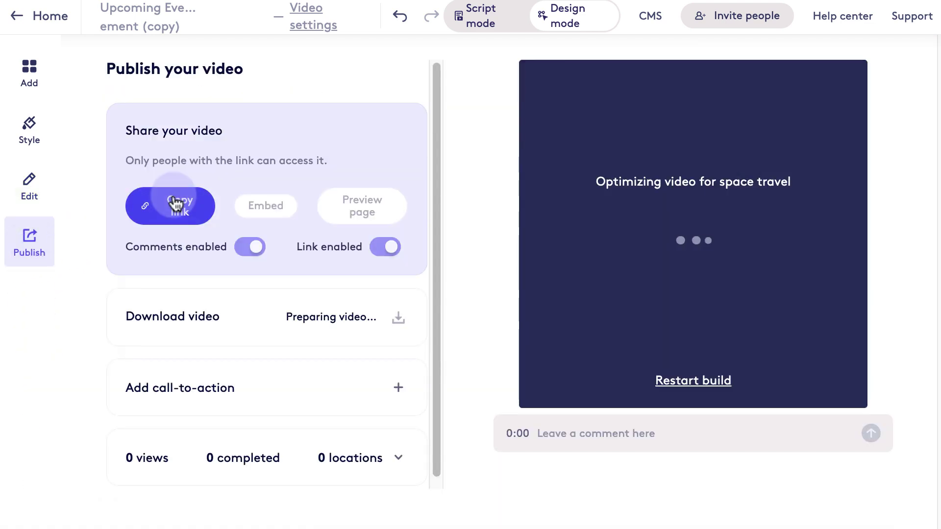